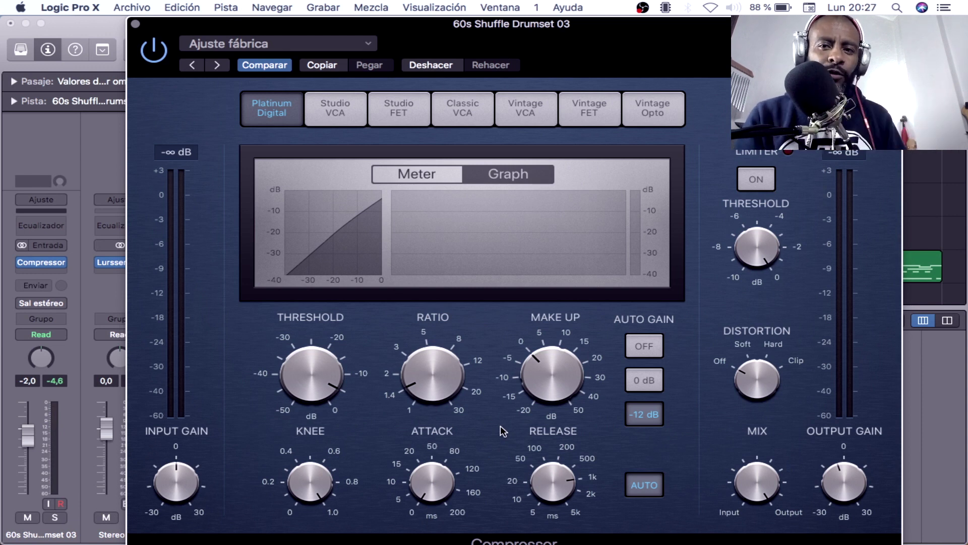
Start playback of the drum track and switch the compressor's display from the graph to the gain-reduction meter
{"action": "mouse_move", "coordinate": [402, 361]}
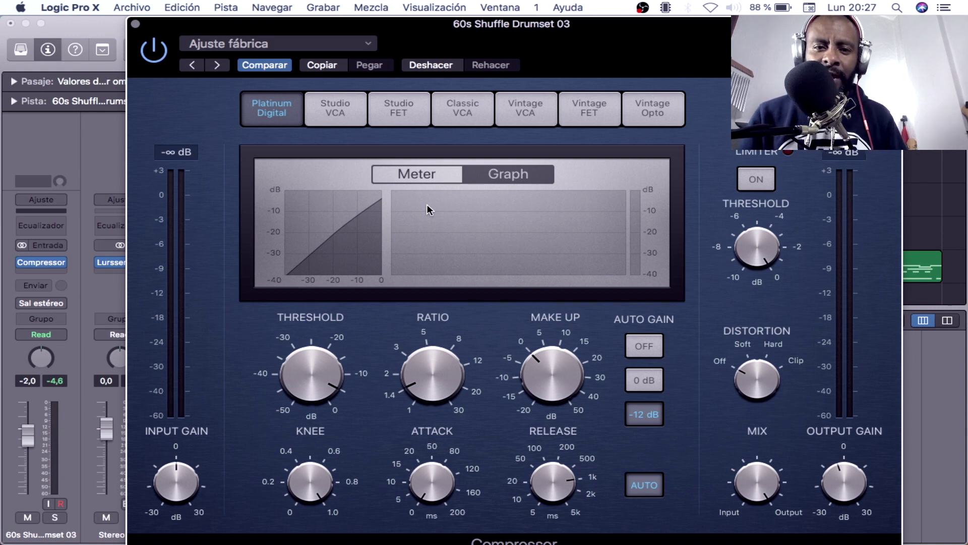
{"action": "key", "text": "space"}
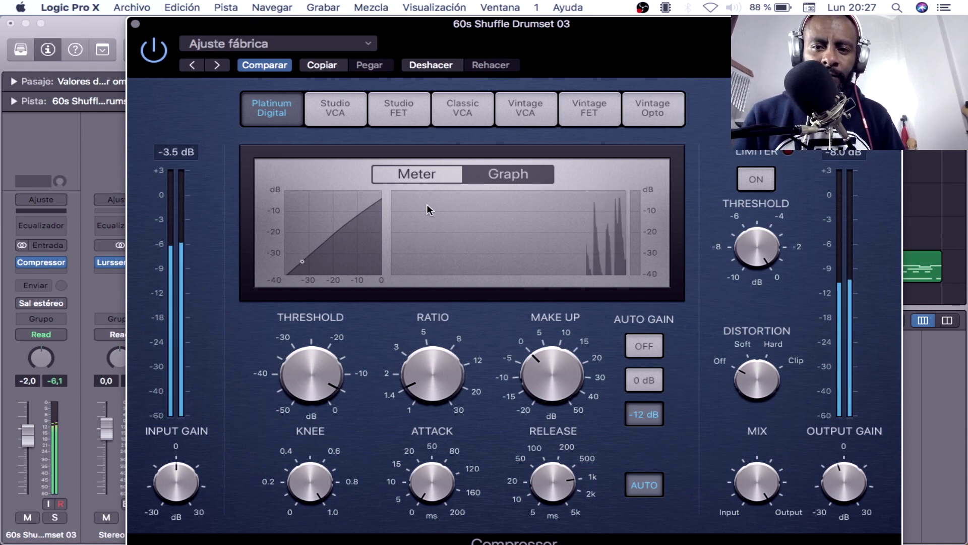
{"action": "mouse_move", "coordinate": [329, 347]}
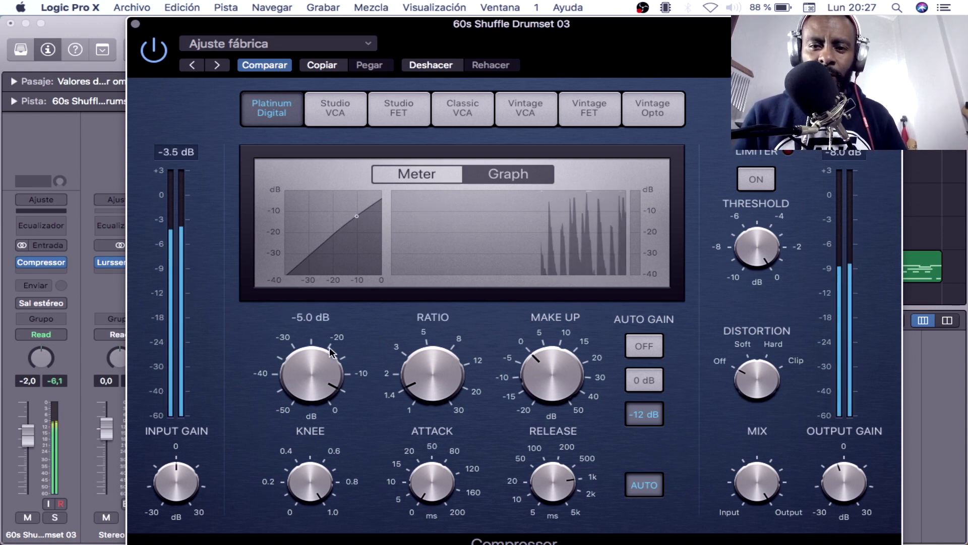
{"action": "left_click", "coordinate": [435, 173]}
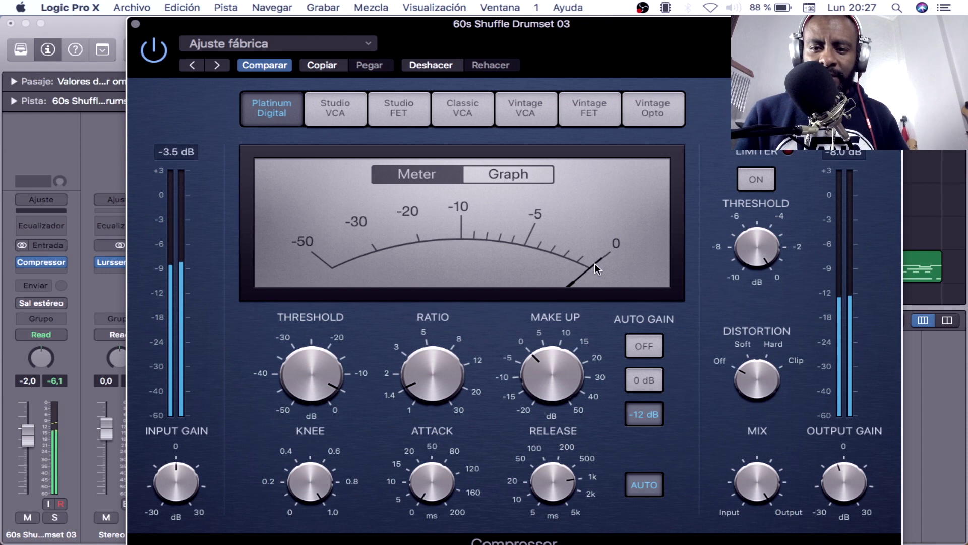
Sweep the compressor's threshold down towards -50 dB and back up to -20.5 dB while the drums play
{"action": "left_click_drag", "start_coordinate": [313, 384], "coordinate": [308, 362]}
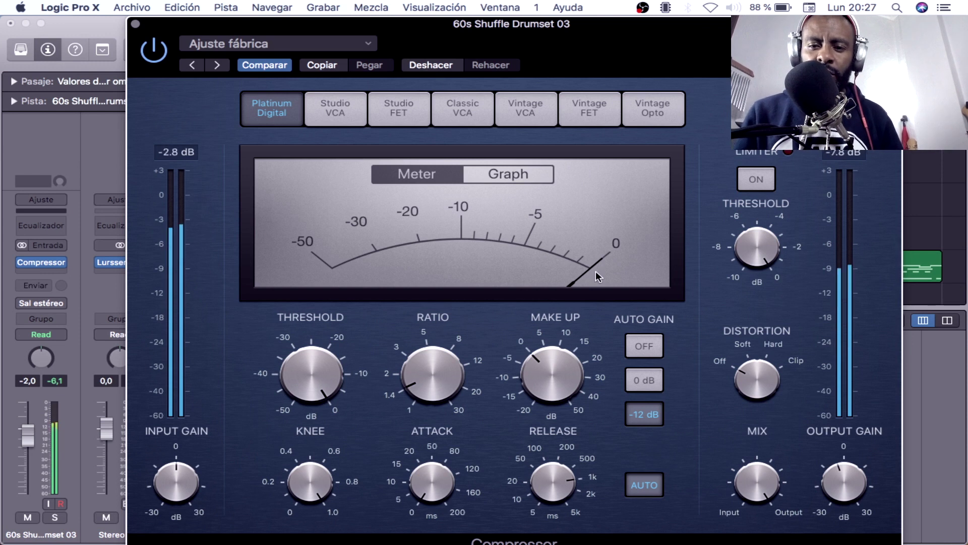
{"action": "mouse_move", "coordinate": [377, 335]}
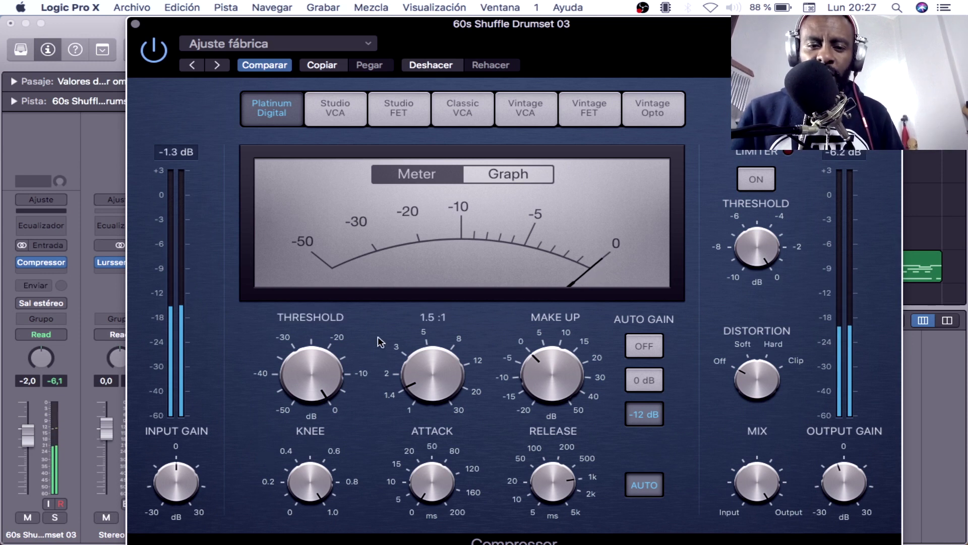
{"action": "left_click_drag", "start_coordinate": [301, 367], "coordinate": [322, 446]}
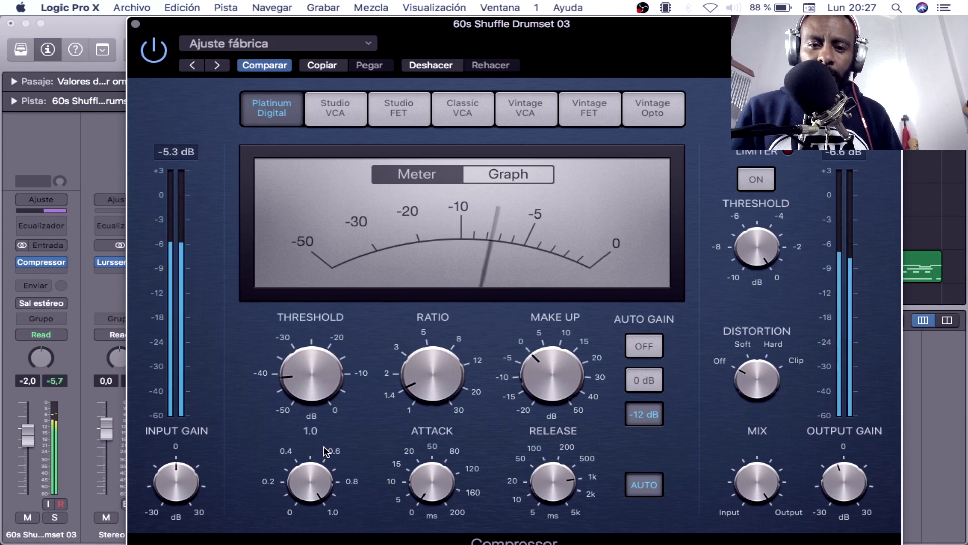
{"action": "left_click_drag", "start_coordinate": [308, 371], "coordinate": [324, 399]}
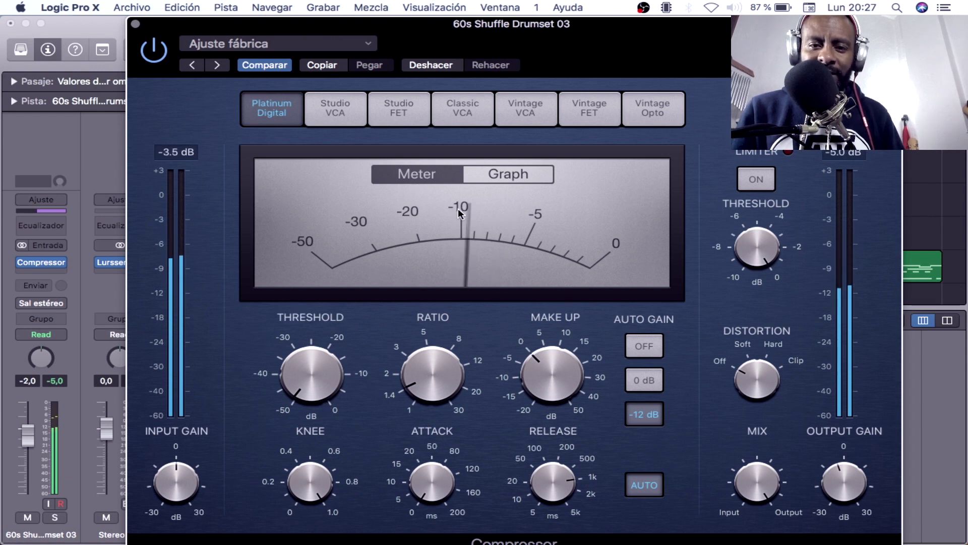
{"action": "left_click_drag", "start_coordinate": [313, 379], "coordinate": [222, 271]}
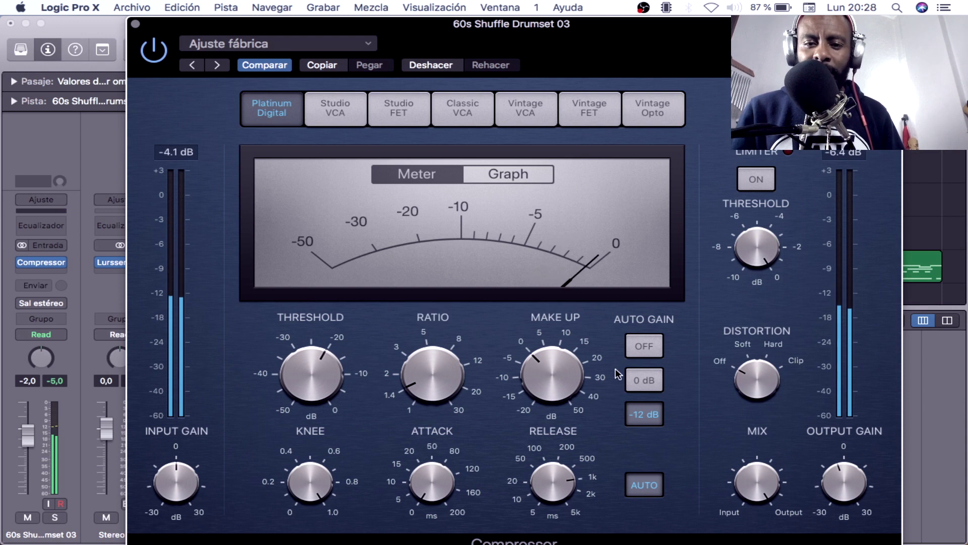
Raise the compressor's ratio to 30:1 and lower its threshold to -46 dB
{"action": "left_click_drag", "start_coordinate": [430, 383], "coordinate": [329, 210]}
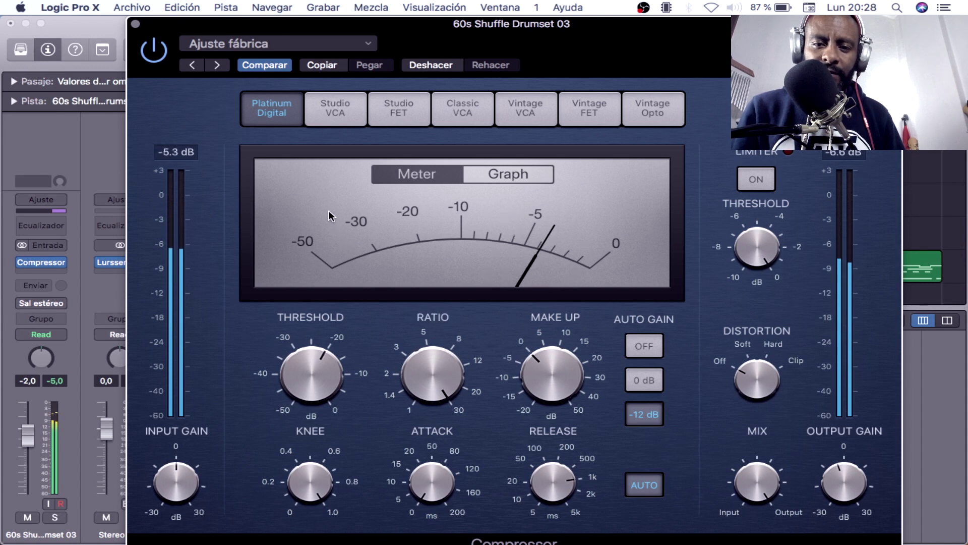
{"action": "left_click", "coordinate": [309, 380]}
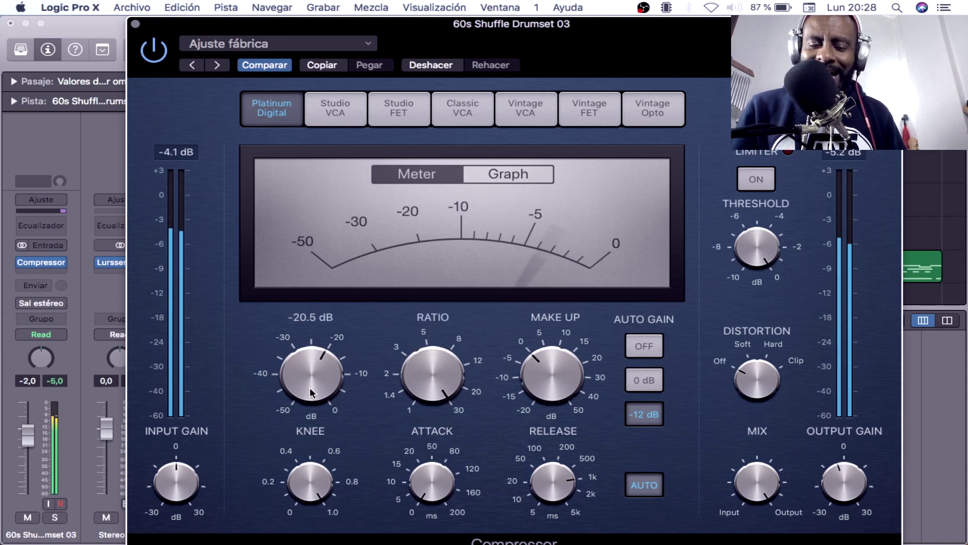
{"action": "left_click_drag", "start_coordinate": [309, 382], "coordinate": [353, 464]}
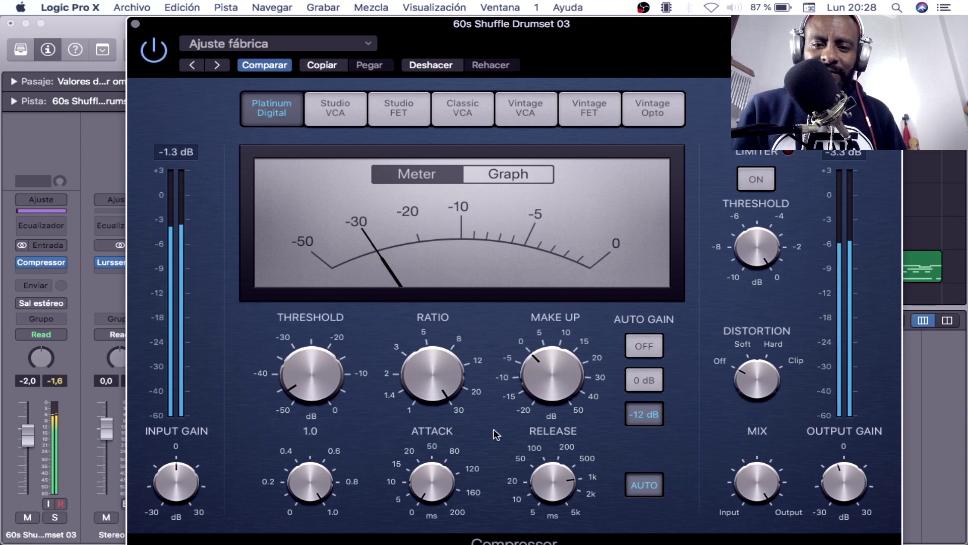
{"action": "mouse_move", "coordinate": [504, 409]}
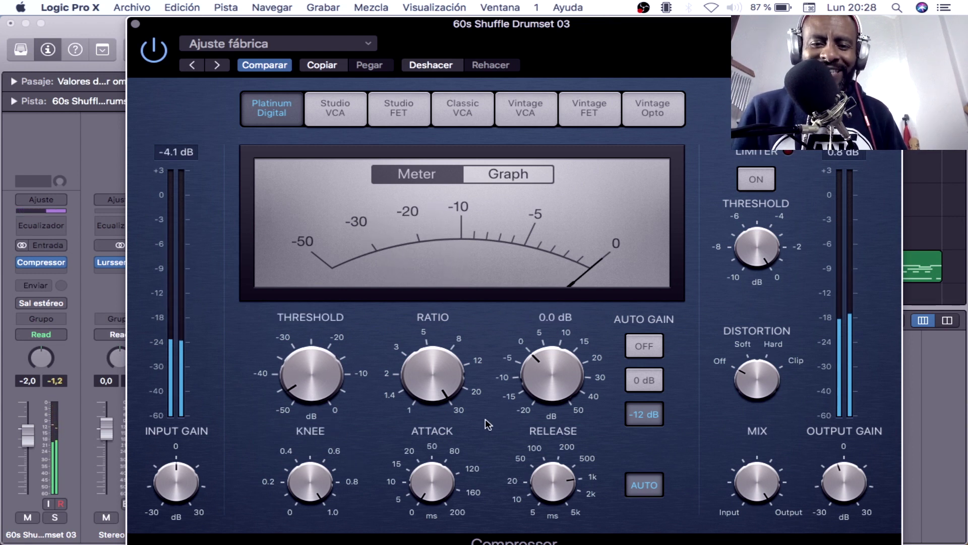
{"action": "mouse_move", "coordinate": [514, 447]}
{"action": "mouse_move", "coordinate": [422, 483]}
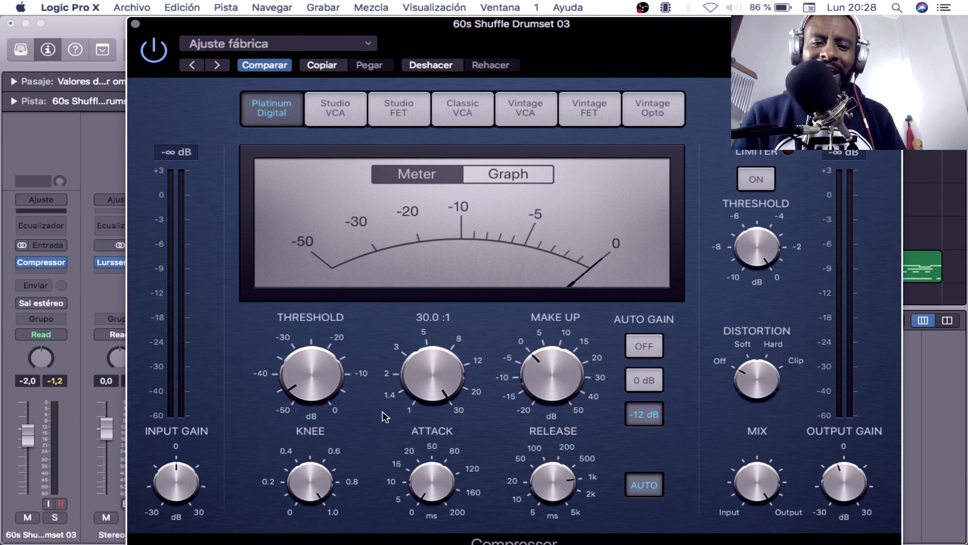
Play the drums and compare the compressor's attack at 0 ms and 11 ms, ending at 0 ms
{"action": "key", "text": "space"}
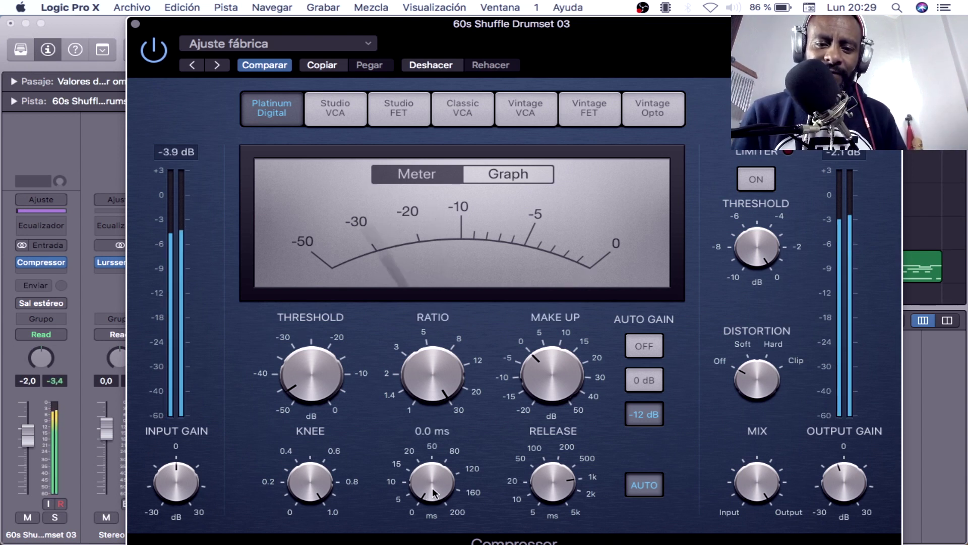
{"action": "left_click_drag", "start_coordinate": [438, 482], "coordinate": [466, 526]}
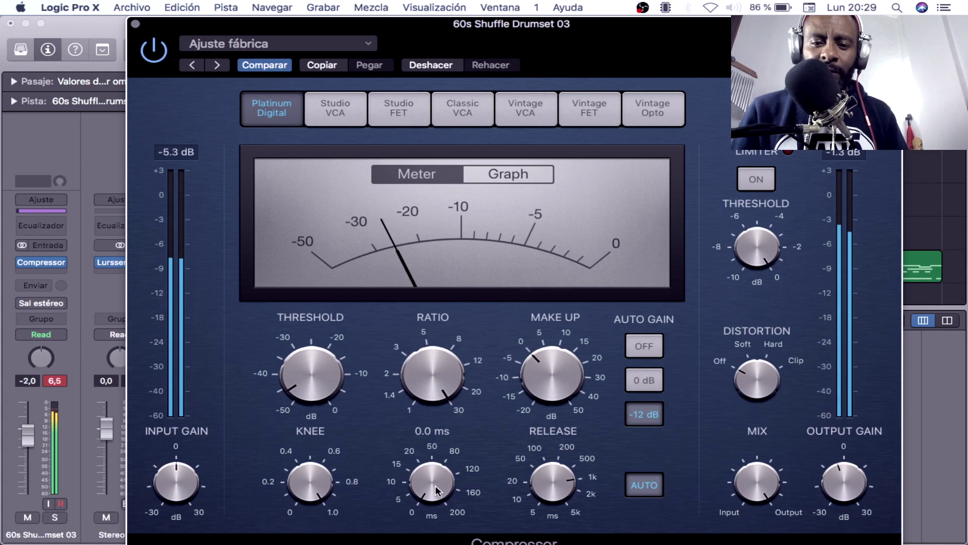
{"action": "left_click_drag", "start_coordinate": [435, 485], "coordinate": [400, 454]}
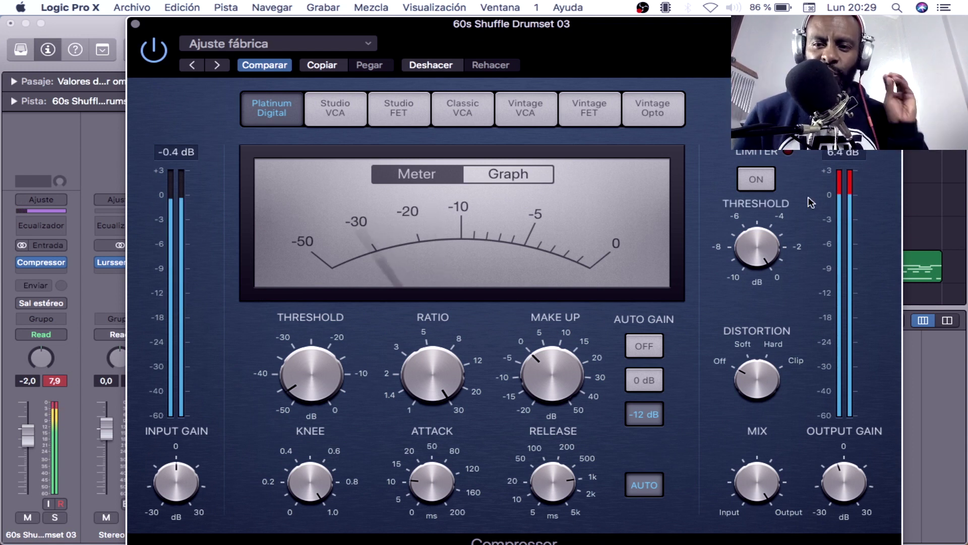
{"action": "mouse_move", "coordinate": [444, 474]}
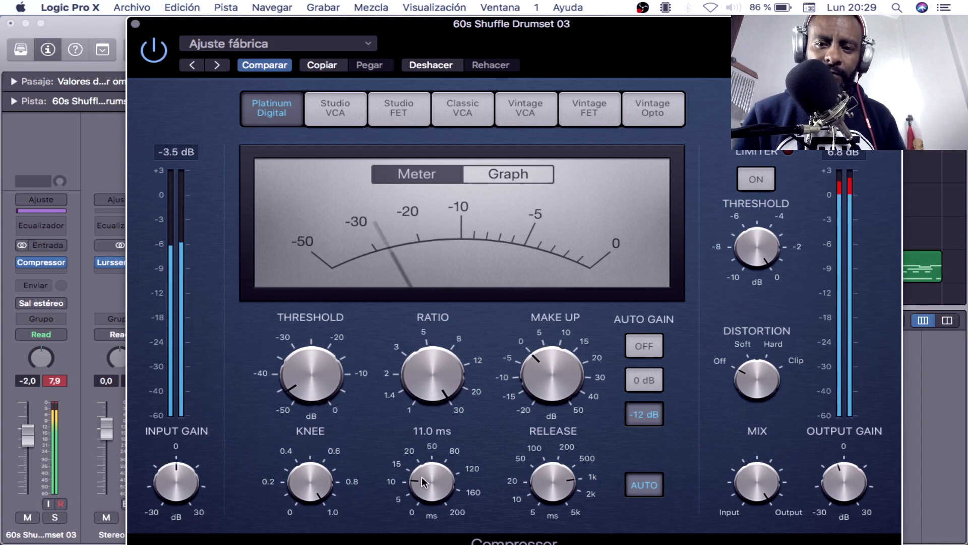
{"action": "left_click_drag", "start_coordinate": [421, 476], "coordinate": [421, 492]}
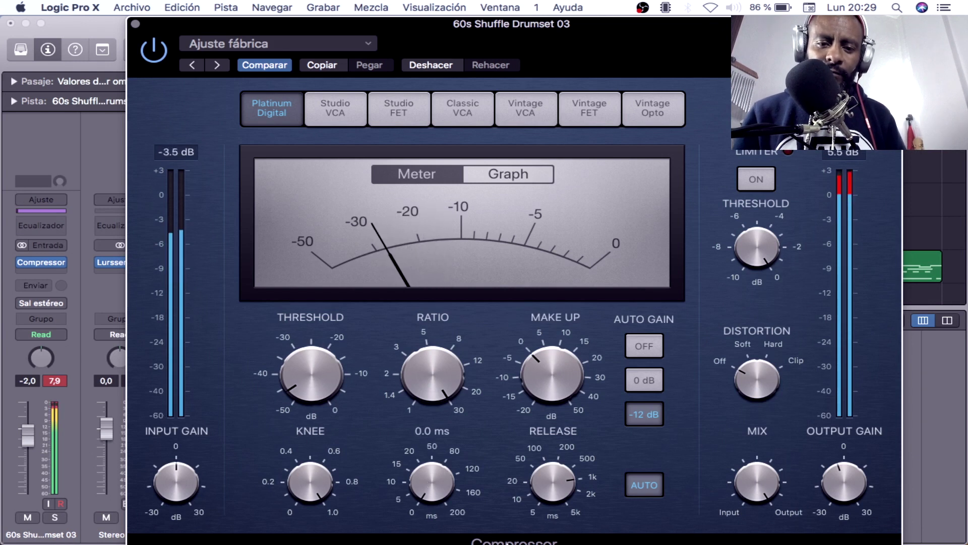
Raise the attack to about 10 ms and try the release at 5 ms and 45 ms
{"action": "mouse_move", "coordinate": [450, 476]}
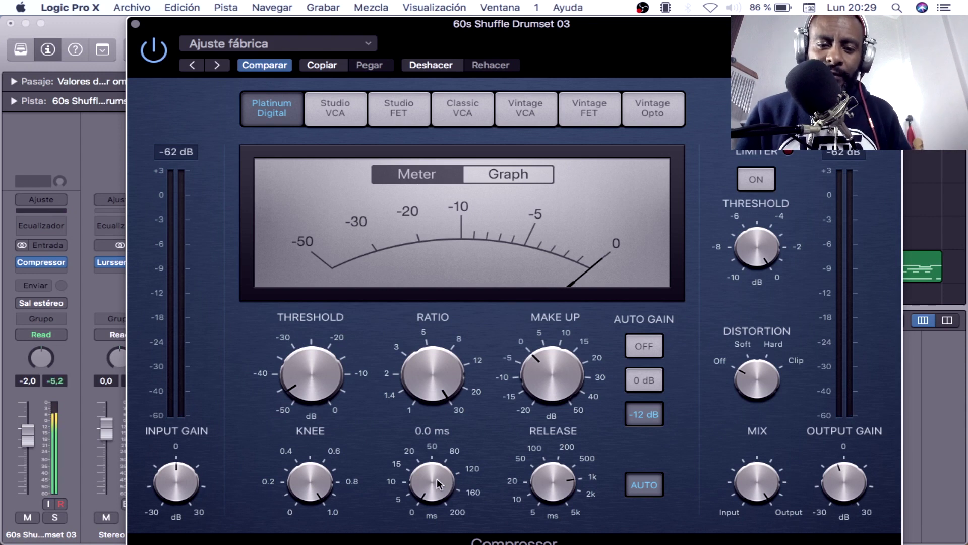
{"action": "left_click_drag", "start_coordinate": [429, 490], "coordinate": [414, 465]}
{"action": "left_click_drag", "start_coordinate": [579, 491], "coordinate": [557, 543]}
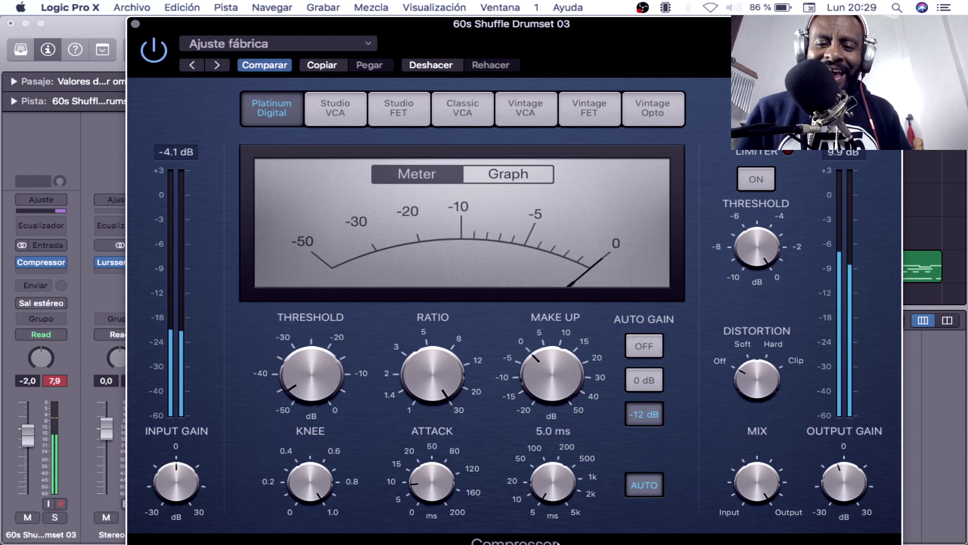
{"action": "mouse_move", "coordinate": [559, 445]}
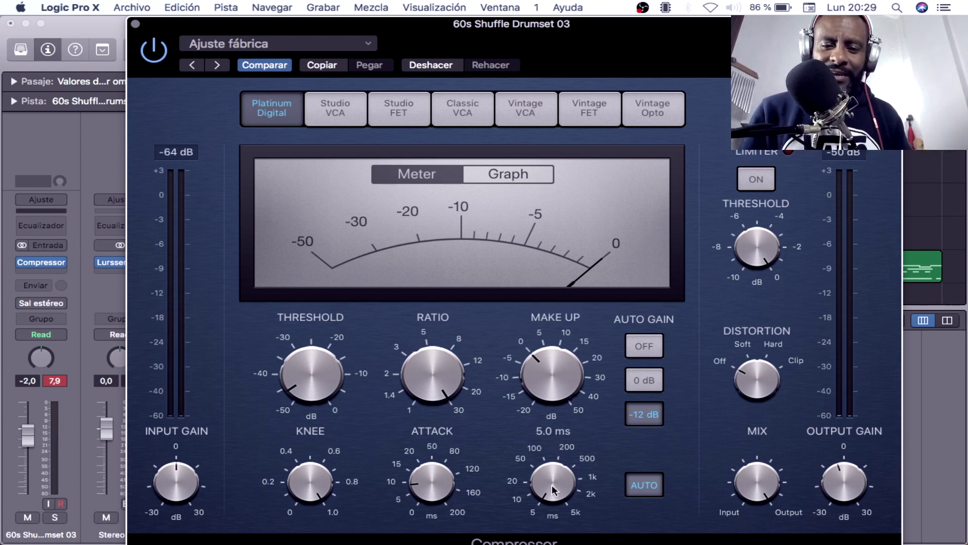
{"action": "mouse_move", "coordinate": [553, 470]}
{"action": "left_mouse_down"}
{"action": "mouse_move", "coordinate": [540, 471]}
{"action": "mouse_move", "coordinate": [544, 480]}
{"action": "left_mouse_up"}
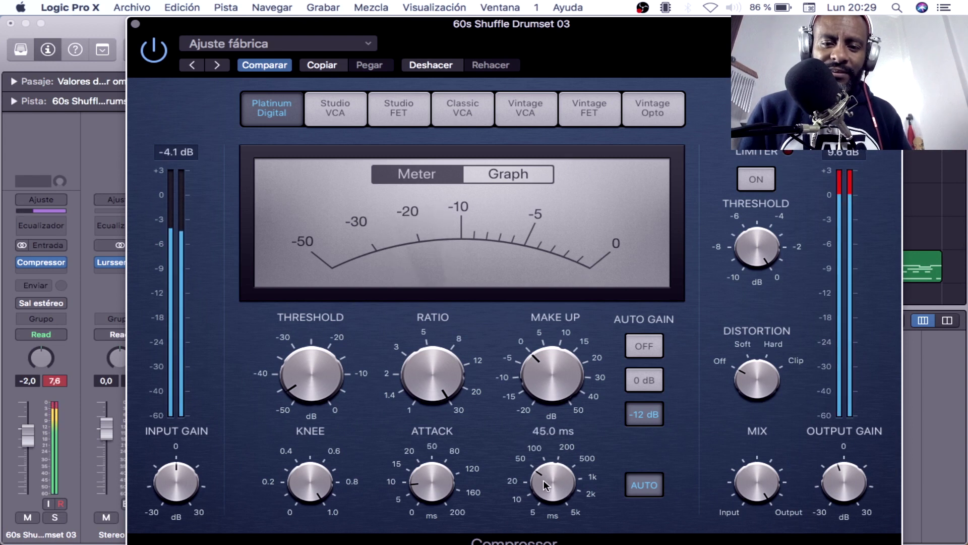
Set the attack to 0 ms and raise the release to its 5k ms maximum
{"action": "mouse_move", "coordinate": [430, 497]}
{"action": "left_click_drag", "start_coordinate": [430, 497], "coordinate": [430, 542]}
{"action": "mouse_move", "coordinate": [544, 481]}
{"action": "left_click_drag", "start_coordinate": [544, 482], "coordinate": [456, 267]}
{"action": "mouse_move", "coordinate": [479, 461]}
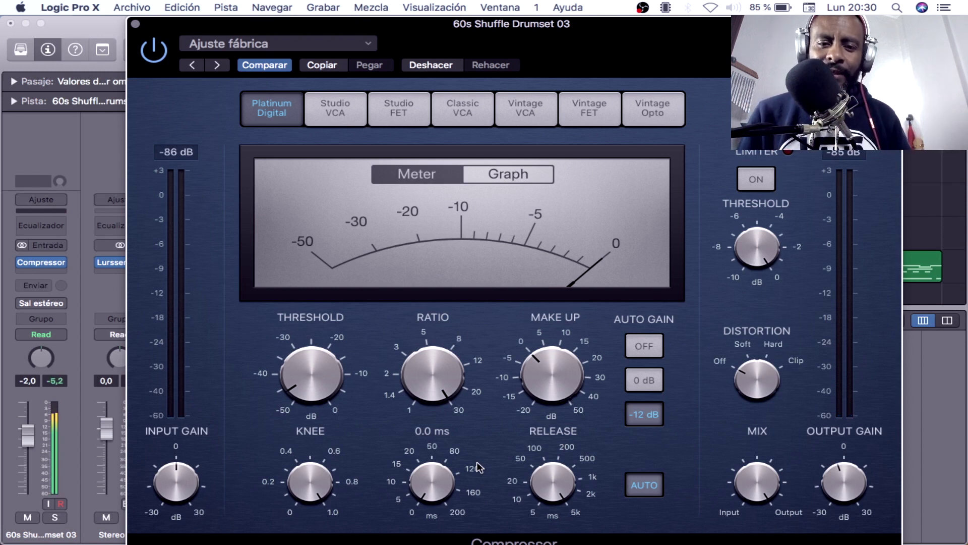
Raise the threshold to about -40 dB and lower the ratio to 11:1
{"action": "mouse_move", "coordinate": [512, 426]}
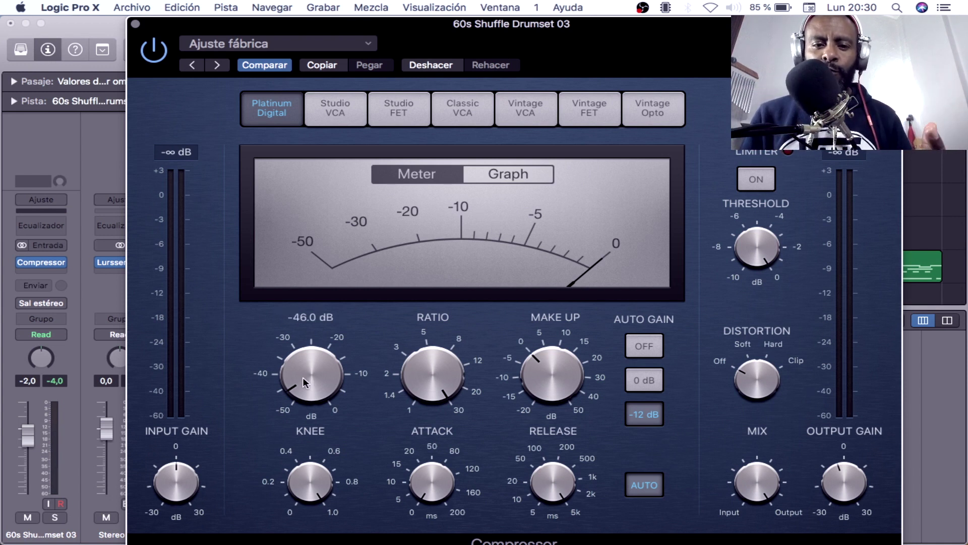
{"action": "left_click_drag", "start_coordinate": [307, 376], "coordinate": [302, 362]}
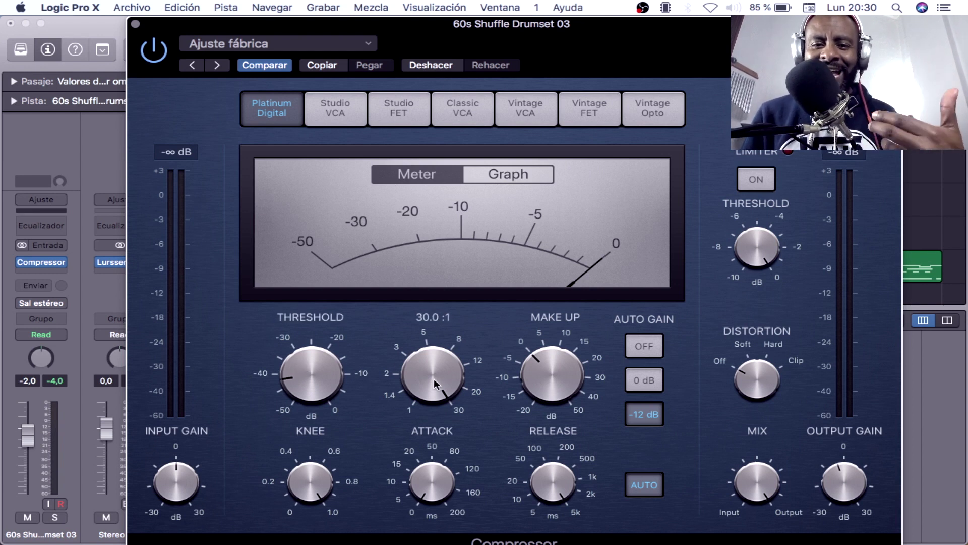
{"action": "left_click_drag", "start_coordinate": [435, 382], "coordinate": [453, 432]}
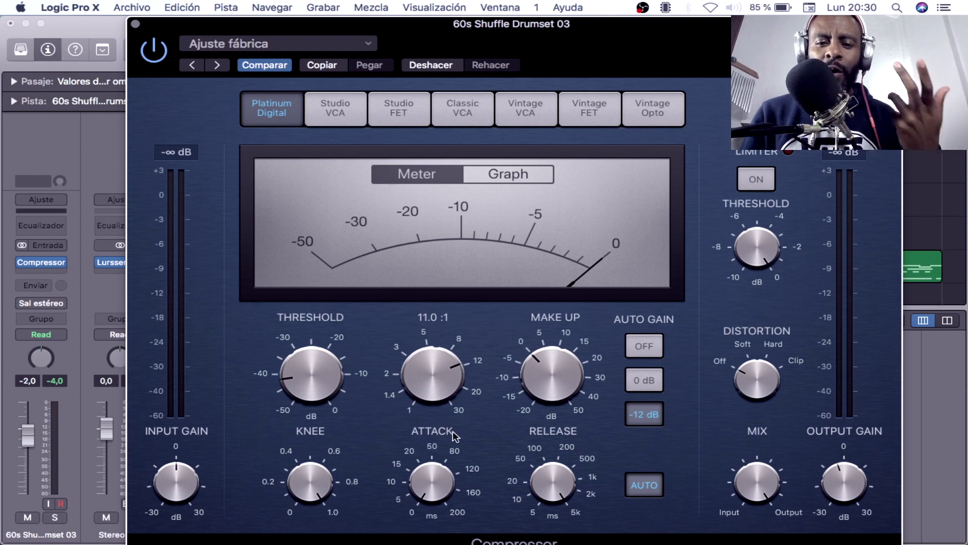
Preview the Studio VCA compressor model and return to Platinum Digital
{"action": "left_click", "coordinate": [338, 110]}
{"action": "left_click", "coordinate": [398, 110]}
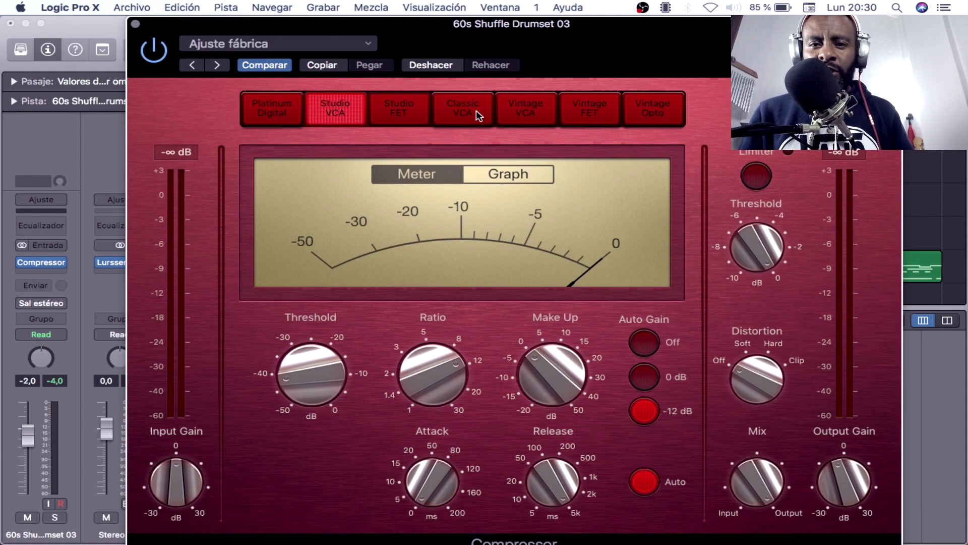
{"action": "left_click", "coordinate": [271, 106]}
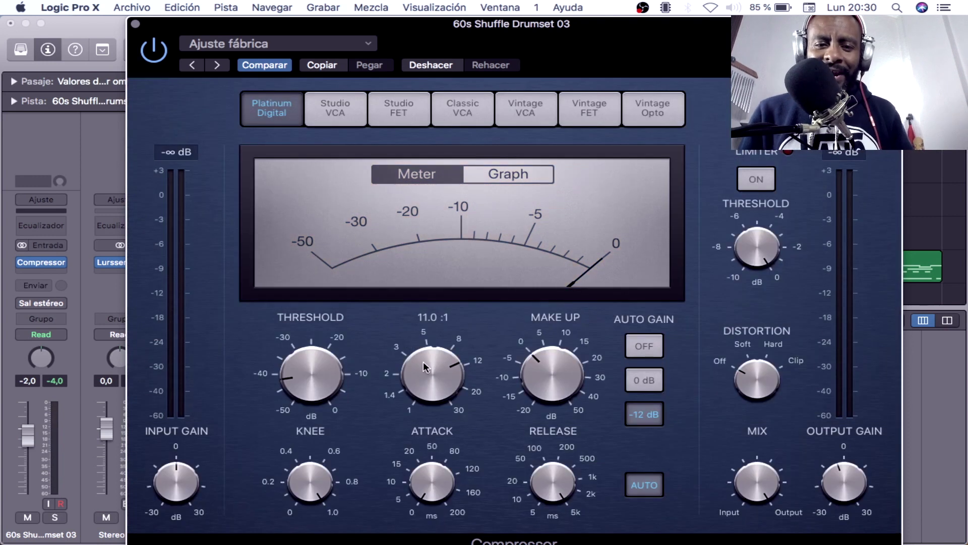
Set the threshold to -45 dB and audition the drums, toggling the compressor's bypass for comparison
{"action": "left_click_drag", "start_coordinate": [316, 379], "coordinate": [318, 393]}
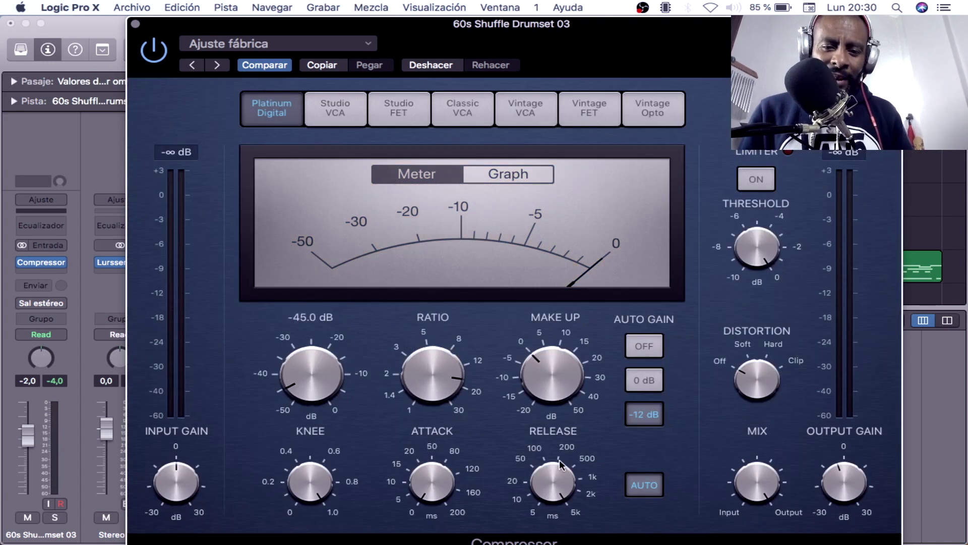
{"action": "key", "text": "space"}
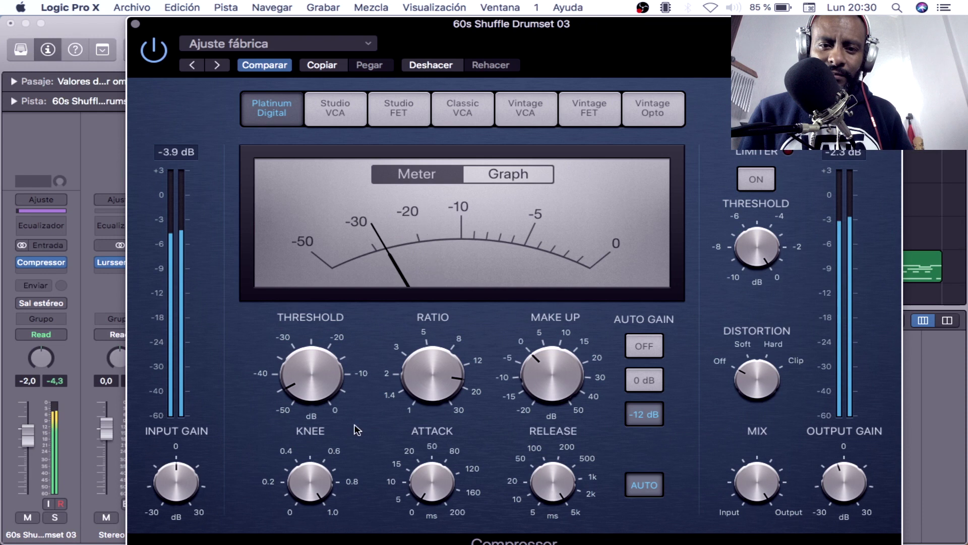
{"action": "key", "text": "space"}
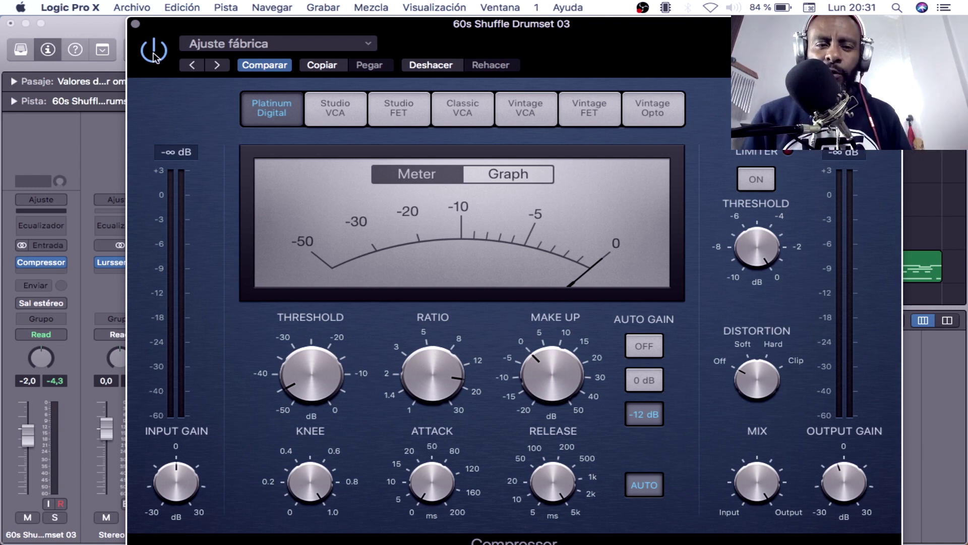
{"action": "left_click", "coordinate": [154, 55]}
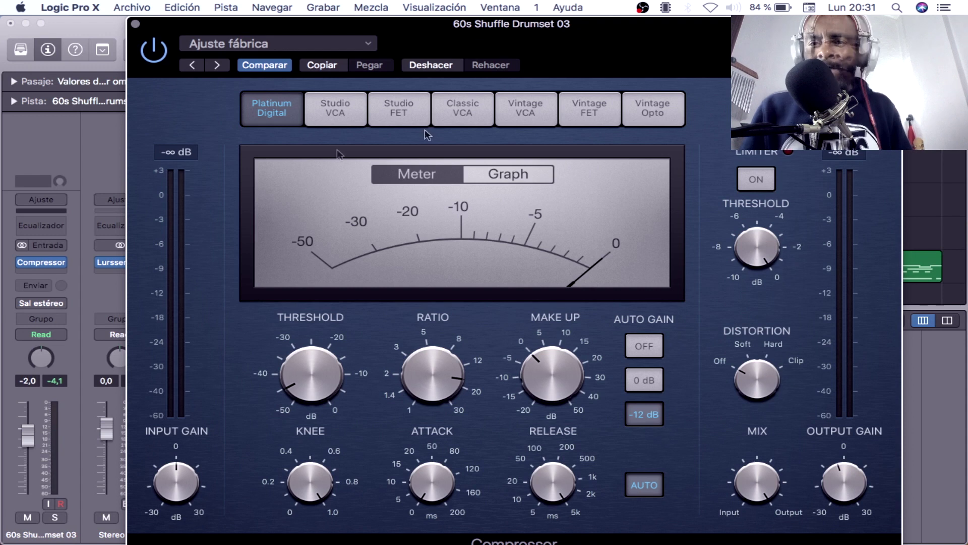
Show the Studio VCA circuit once more and switch the compressor back to the Platinum Digital circuit
{"action": "left_click", "coordinate": [337, 108]}
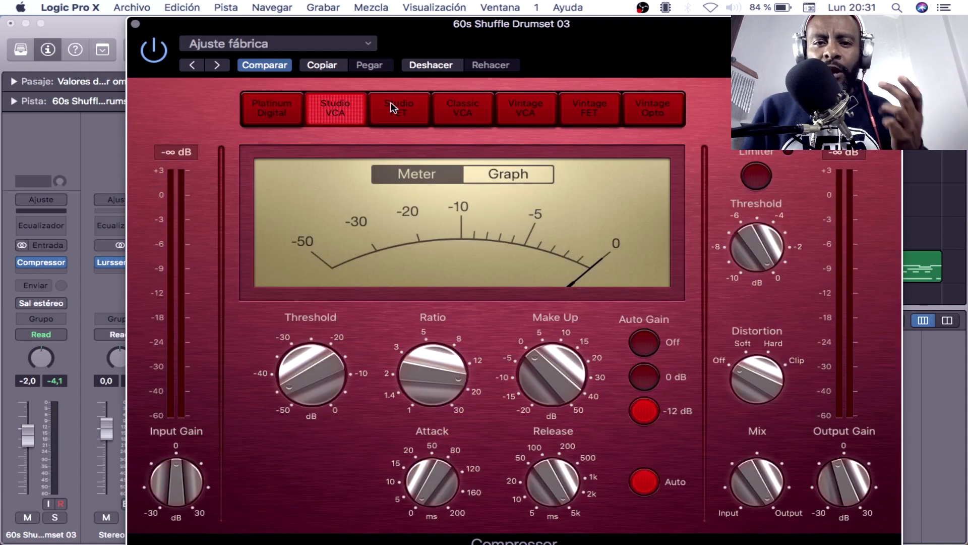
{"action": "left_click", "coordinate": [273, 108]}
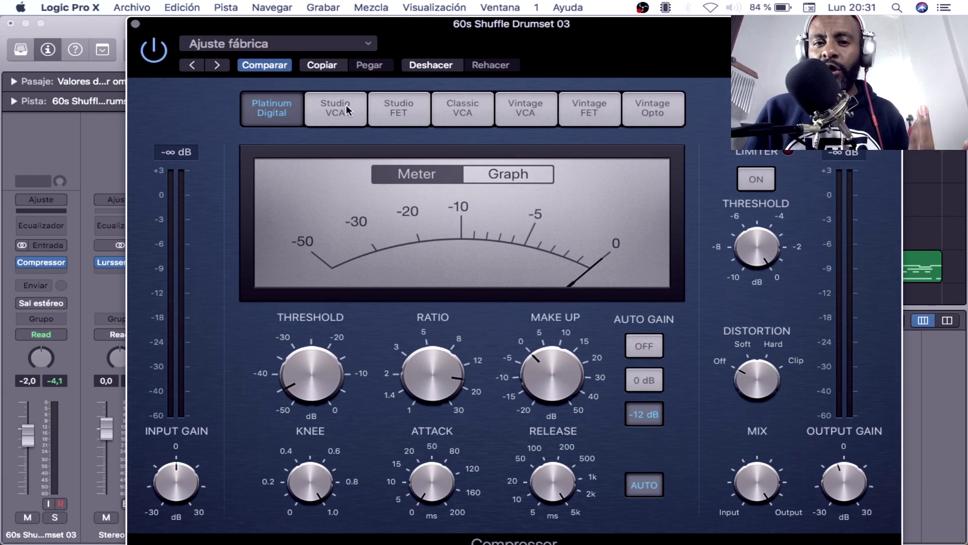
Play the drum track and audition the Studio VCA, Studio FET, Classic VCA and Vintage VCA compressor circuits in turn
{"action": "key", "text": "space"}
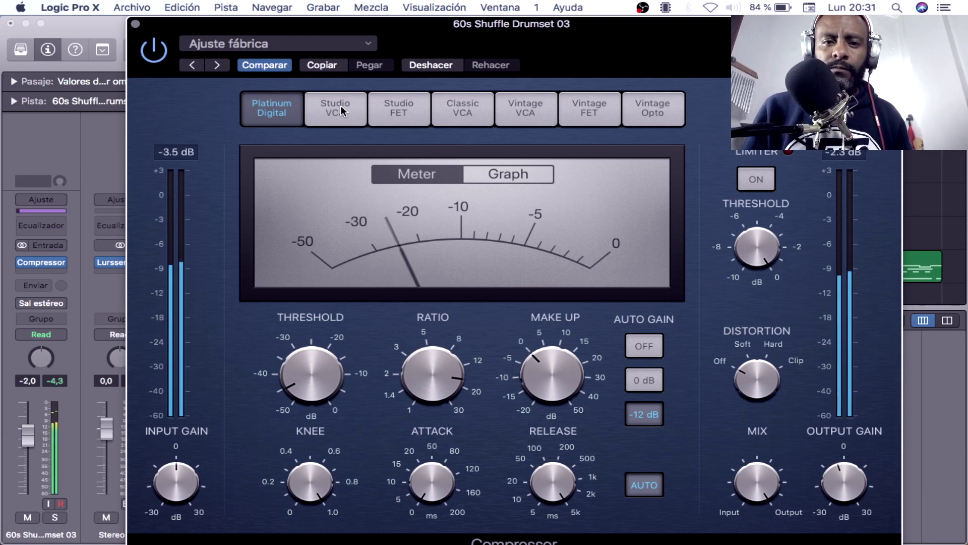
{"action": "left_click", "coordinate": [340, 106]}
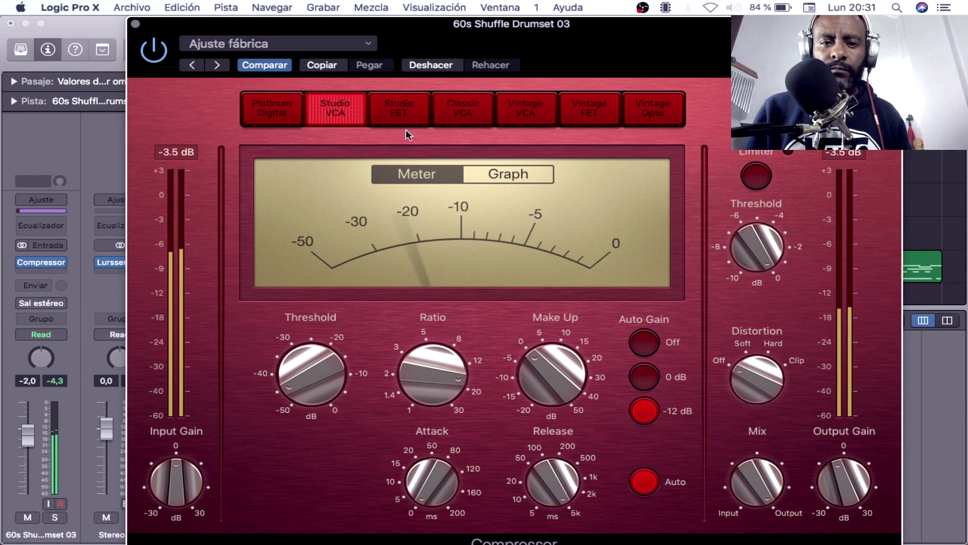
{"action": "left_click", "coordinate": [399, 117]}
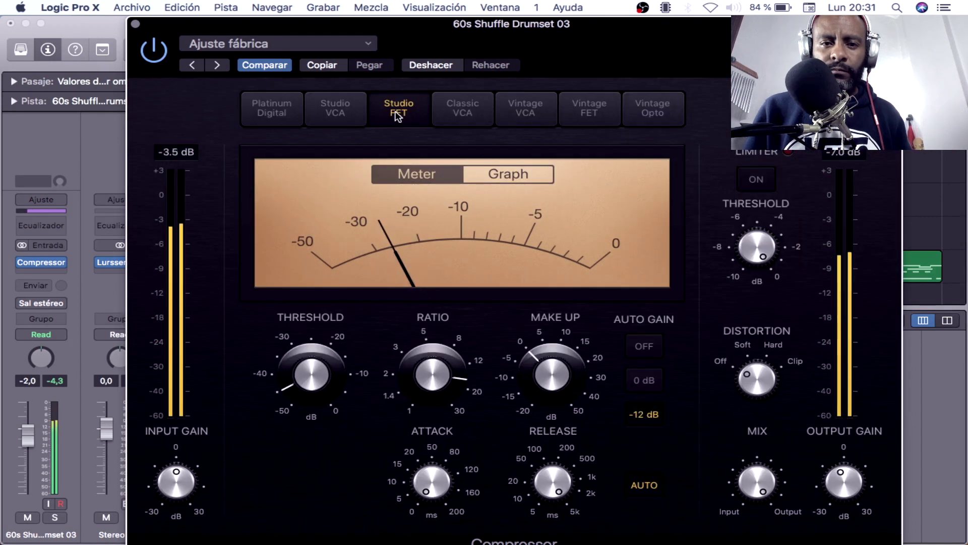
{"action": "left_click", "coordinate": [459, 112]}
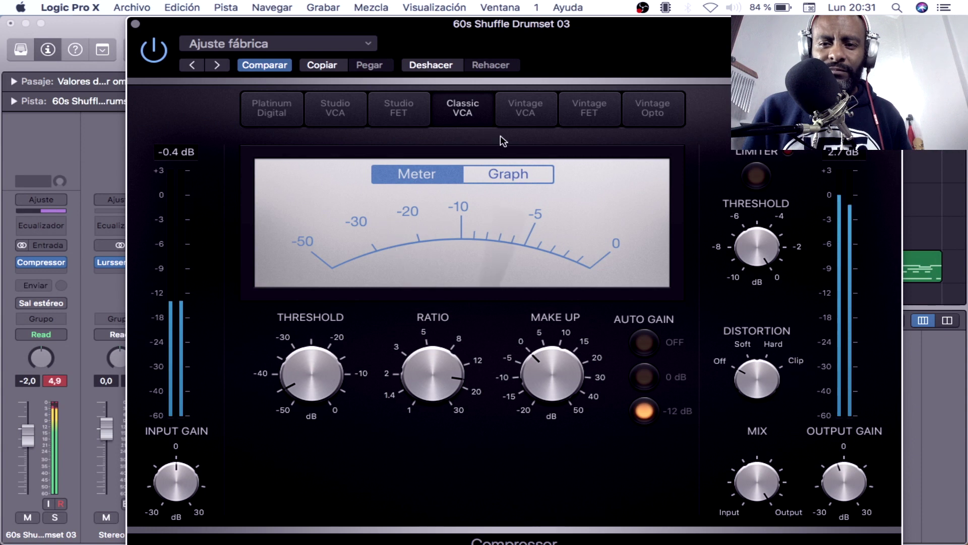
{"action": "left_click", "coordinate": [525, 117]}
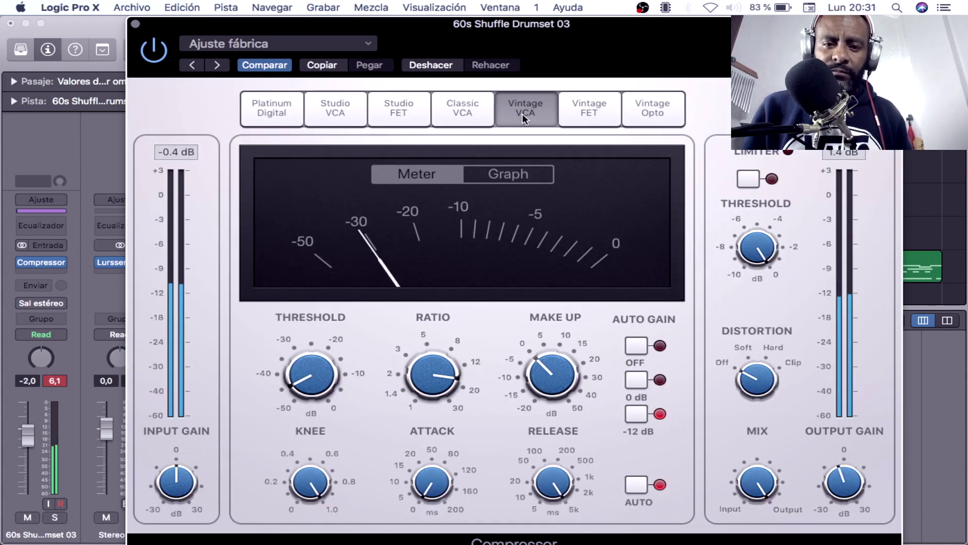
Set the compressor's attack to about 13 ms and its release to about 1000 ms
{"action": "left_click_drag", "start_coordinate": [571, 462], "coordinate": [571, 453]}
{"action": "left_click_drag", "start_coordinate": [440, 494], "coordinate": [412, 452]}
{"action": "left_click_drag", "start_coordinate": [552, 495], "coordinate": [552, 478]}
Compare the Vintage FET and Vintage Opto compressor circuits, ending back on the Platinum Digital circuit
{"action": "left_click", "coordinate": [594, 108]}
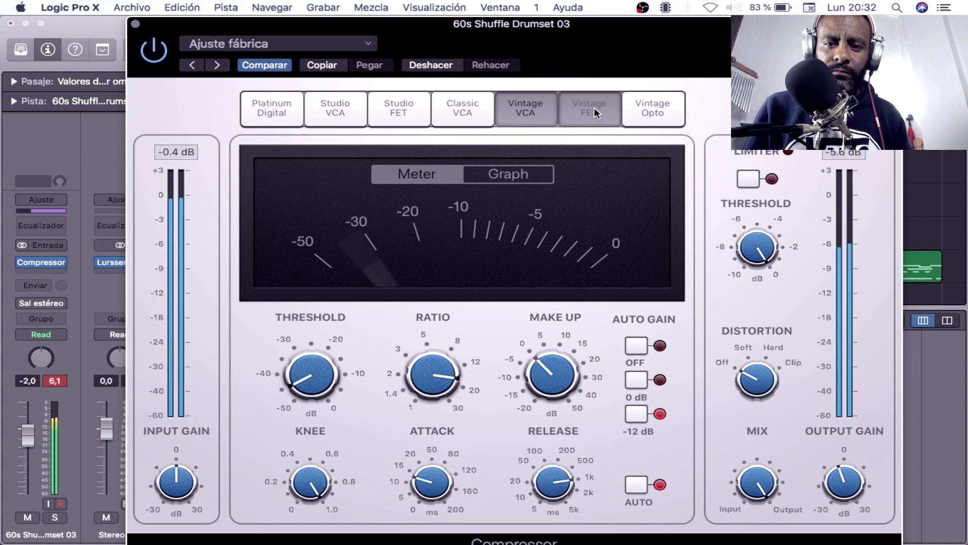
{"action": "left_click", "coordinate": [653, 115]}
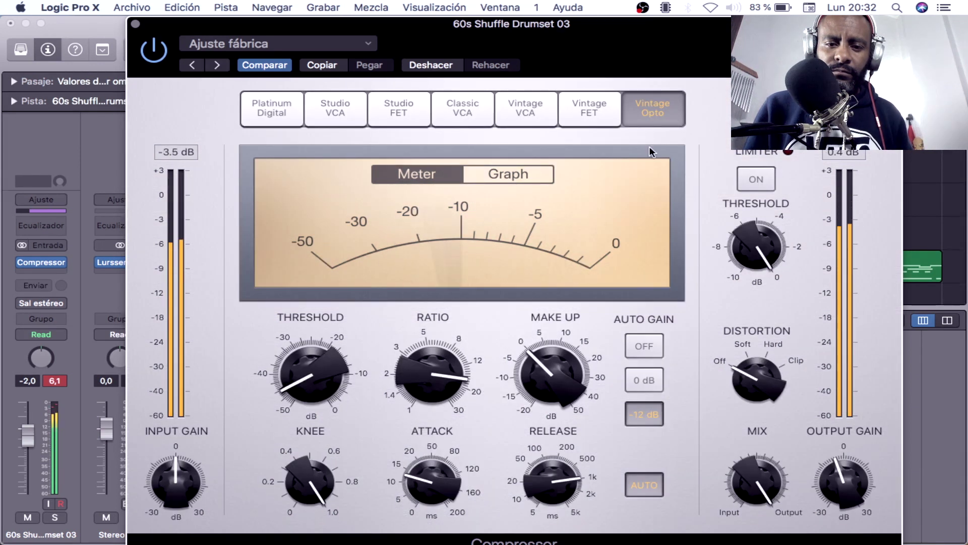
{"action": "mouse_move", "coordinate": [565, 428]}
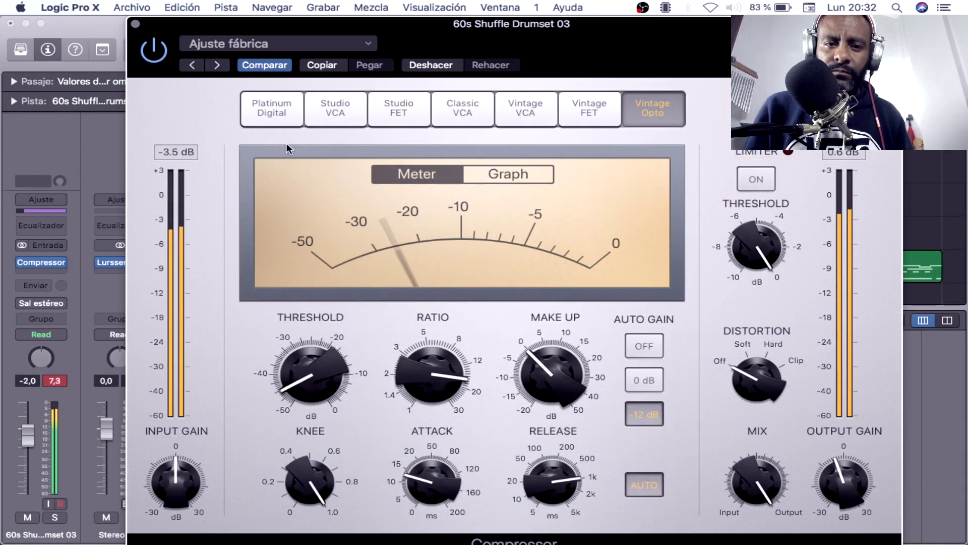
{"action": "left_click", "coordinate": [272, 107]}
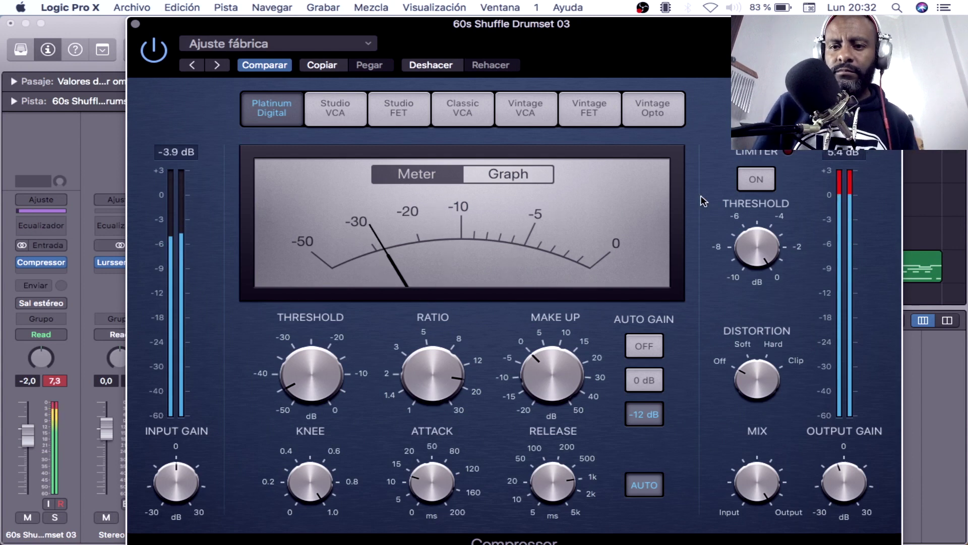
{"action": "left_click", "coordinate": [580, 110]}
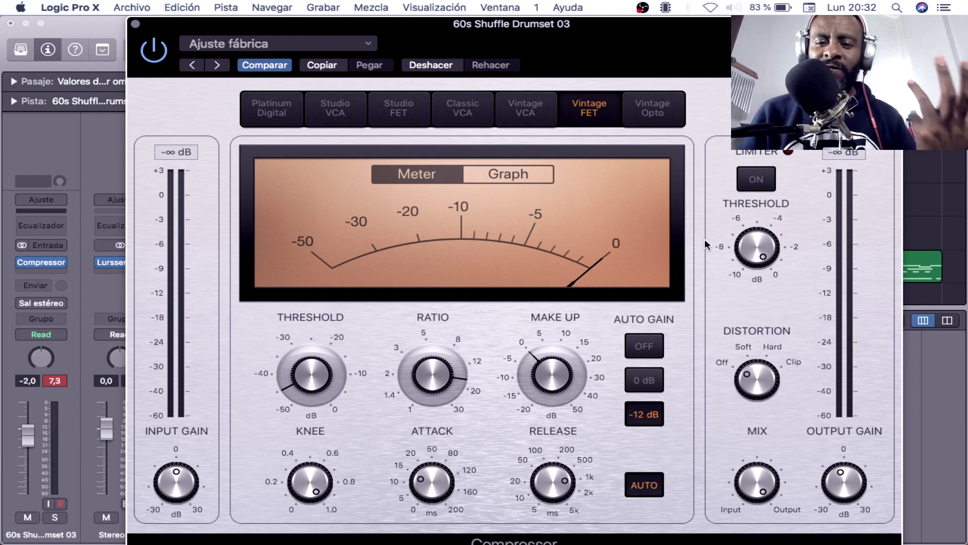
{"action": "key", "text": "super+z"}
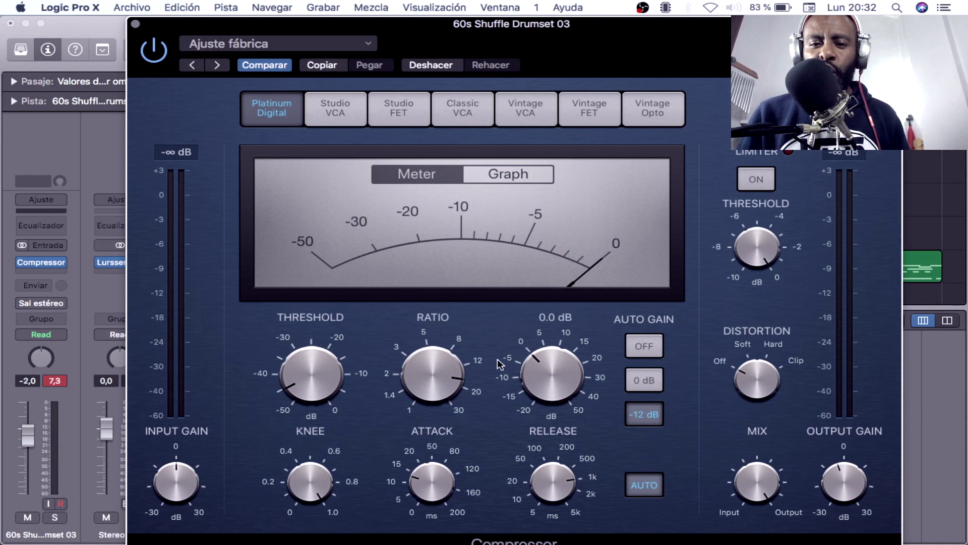
Set the compressor's threshold to 0 dB, ratio to 1:1, attack to 0 ms and release to 5000 ms
{"action": "left_click_drag", "start_coordinate": [297, 396], "coordinate": [300, 328]}
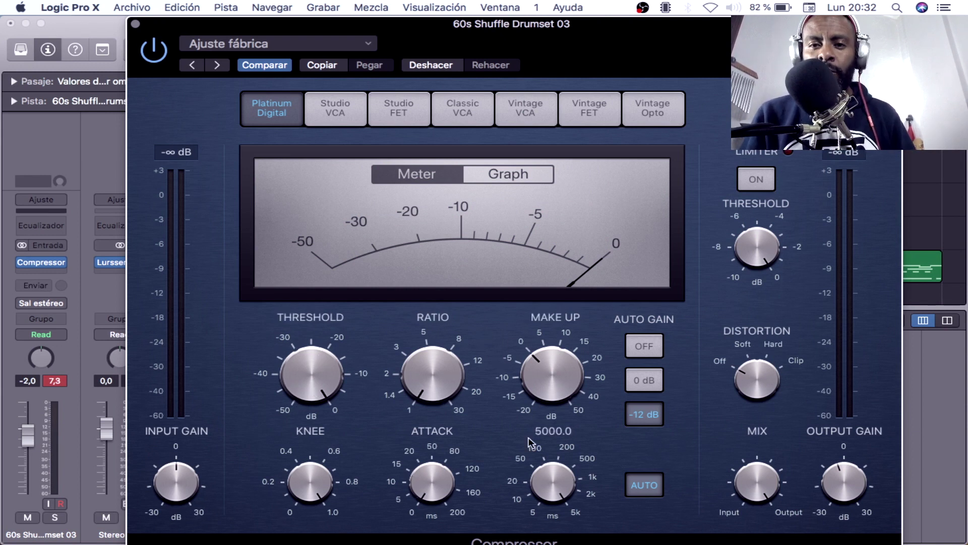